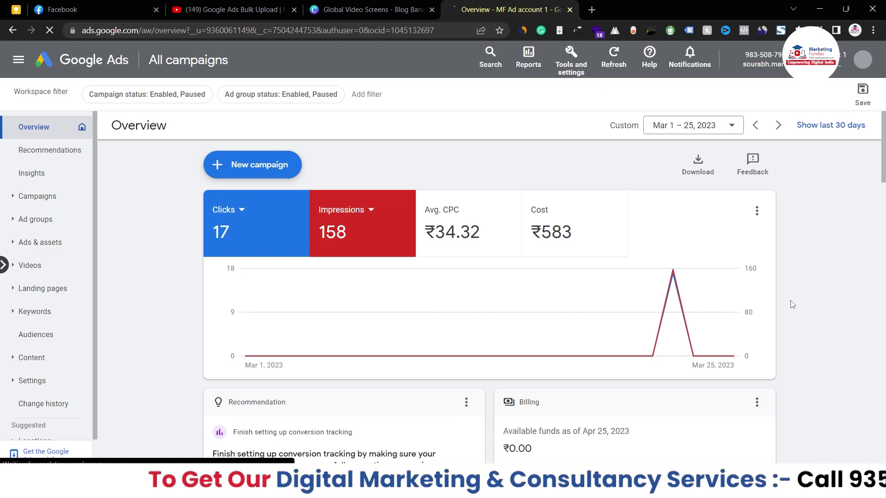
- Scroll through the account Overview cards for Mar 1–25, 2023
scroll(791, 302, "down", 5)
scroll(792, 305, "down", 5)
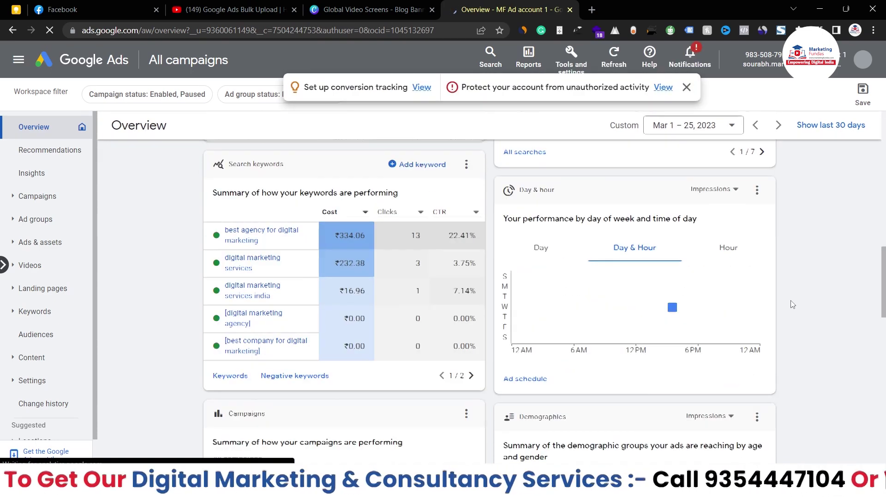
- Dismiss the notifications banner and go to Tools and settings > Bulk Actions > Uploads
left_click(686, 89)
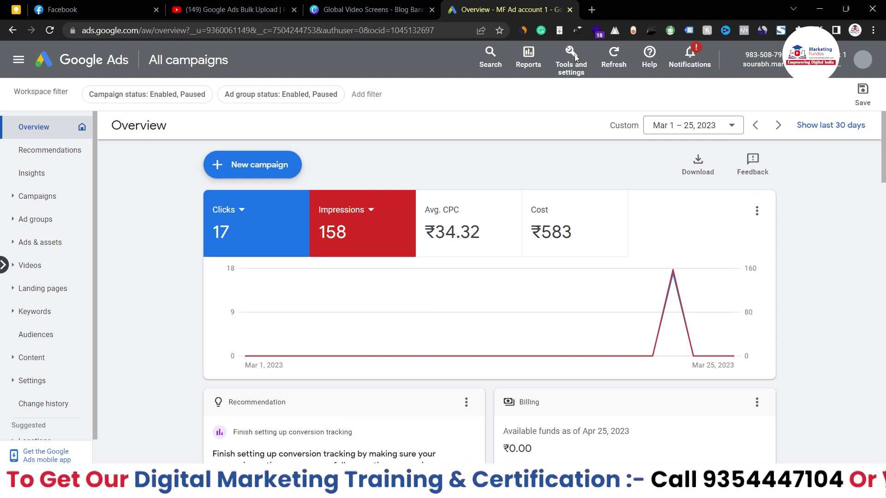
left_click(573, 66)
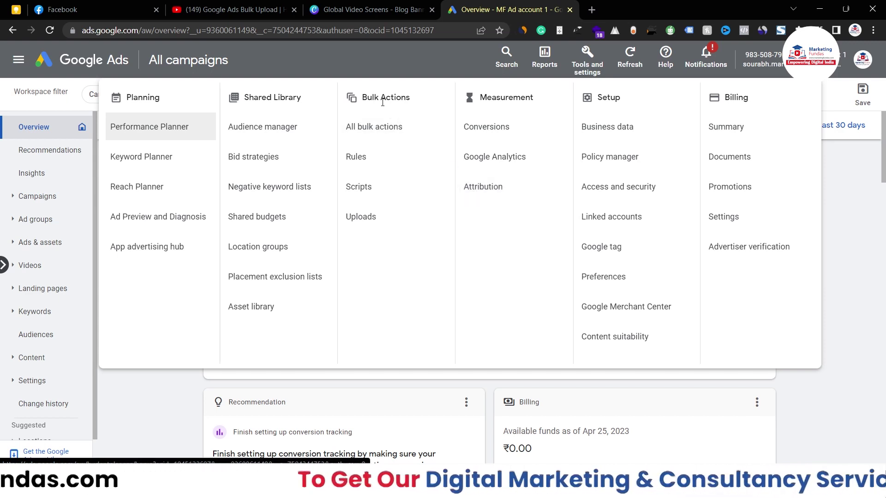
left_click(365, 225)
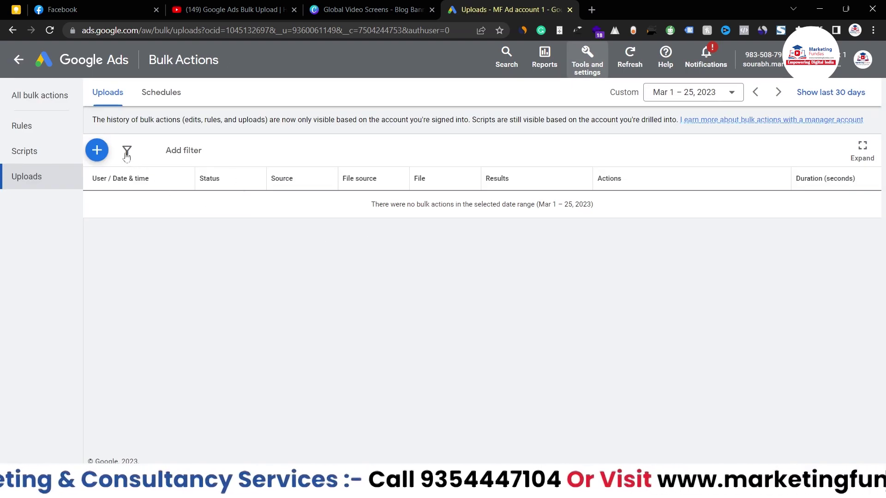
- Start a new spreadsheet upload and bring up the Download templates list
left_click(94, 148)
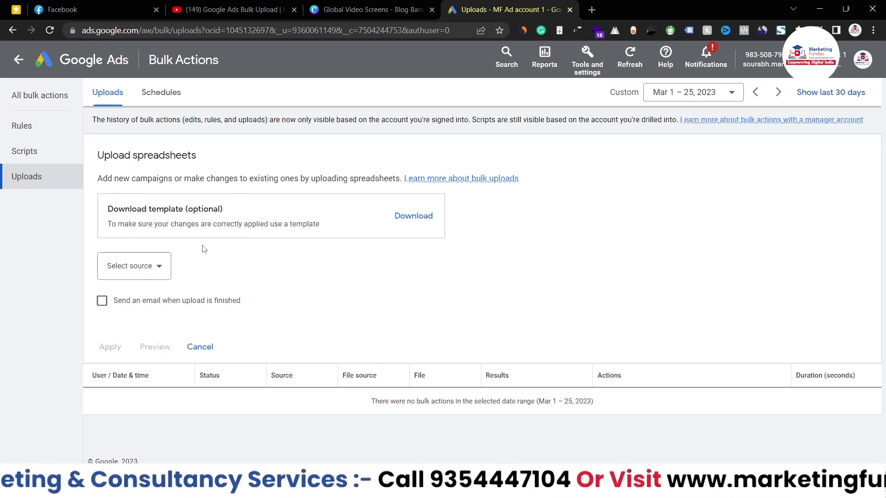
left_click(423, 217)
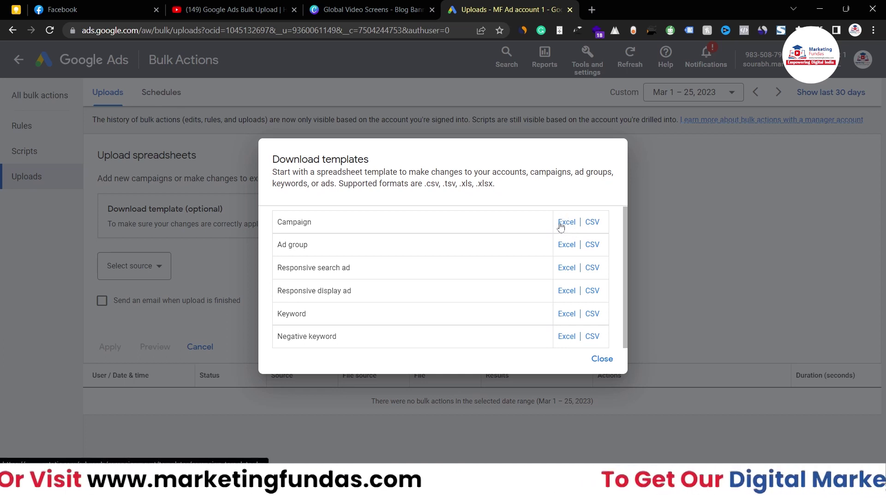
- Download the Ad group template as ad_group_template.xlsx and open it in Excel
left_click(593, 223)
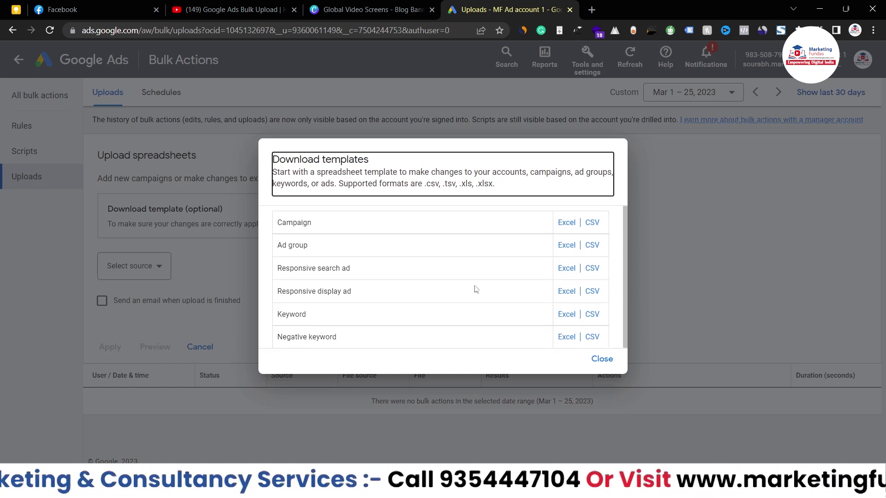
left_click(567, 247)
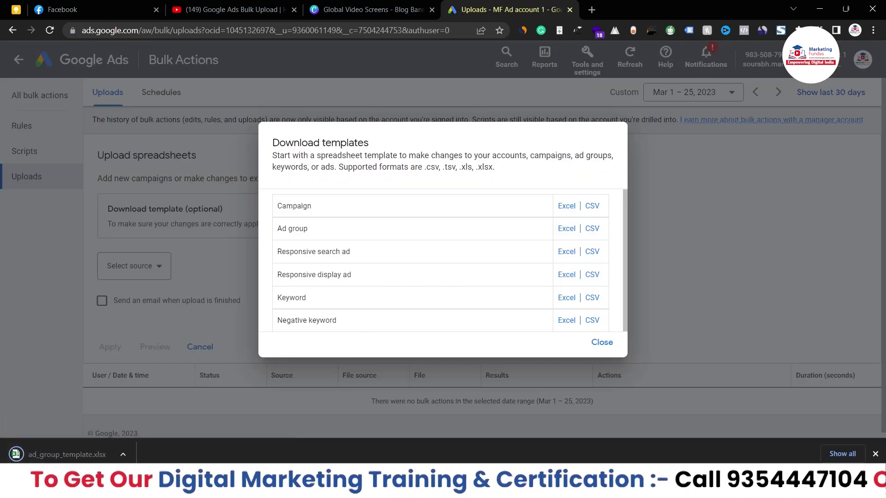
left_click(122, 456)
left_click(155, 378)
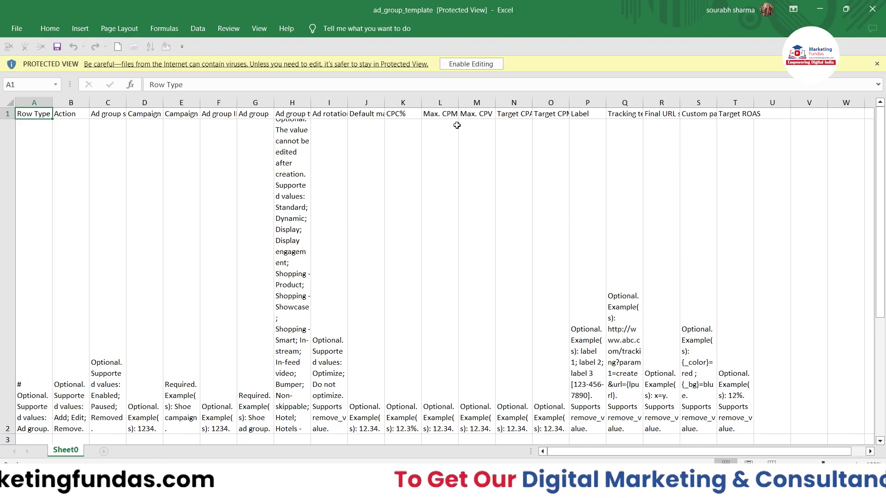
- Enable editing and widen columns A, B and Q so Tracking template reads fully
left_click(461, 65)
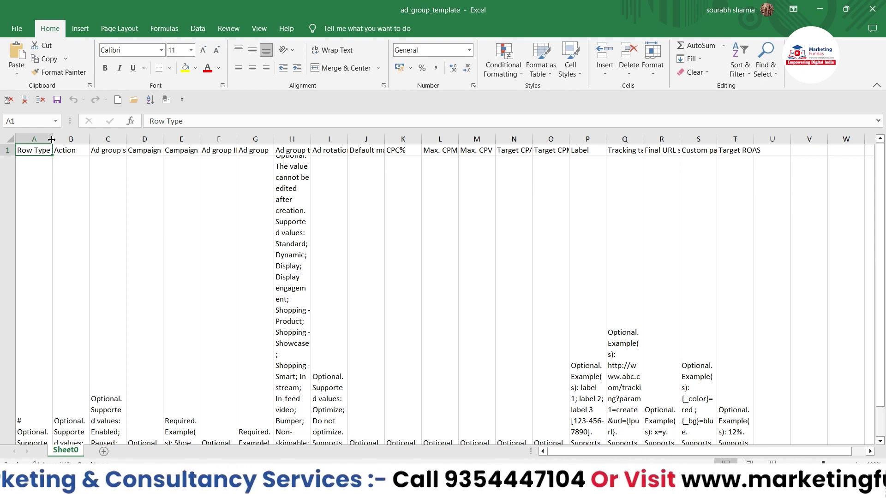
left_click_drag(52, 139, 87, 140)
left_click_drag(311, 139, 325, 139)
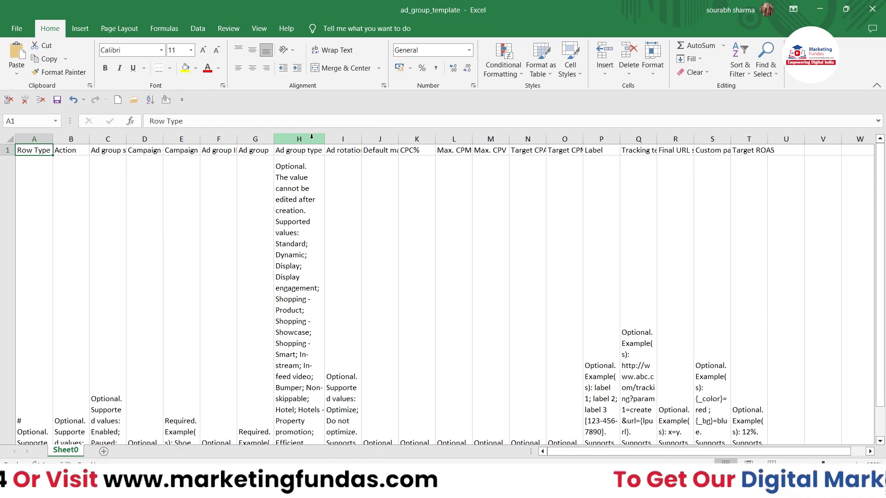
scroll(514, 268, "down", 2)
scroll(515, 269, "up", 2)
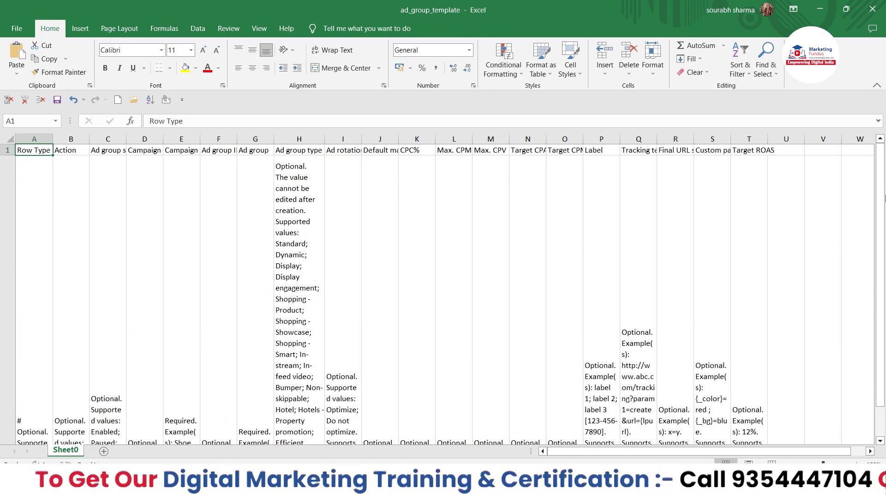
left_click_drag(654, 140, 685, 139)
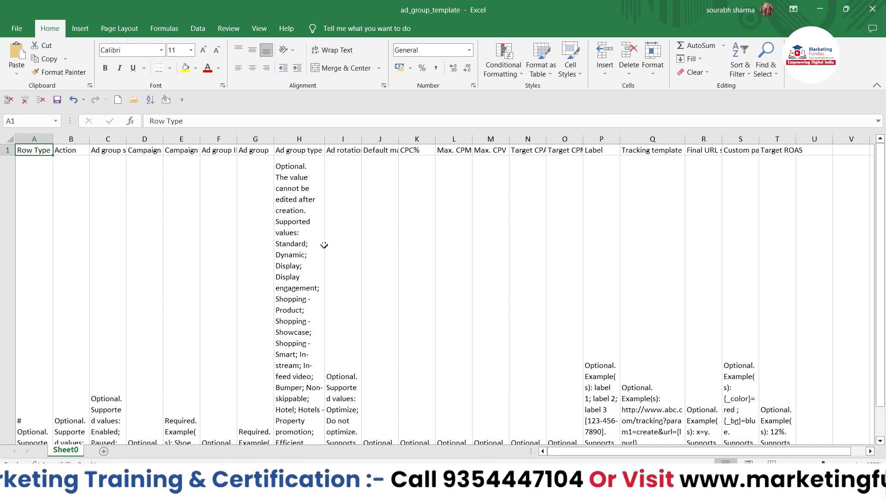
- Select the whole sheet and AutoFit every column width to its contents
key("ctrl+a")
scroll(321, 246, "down", 1)
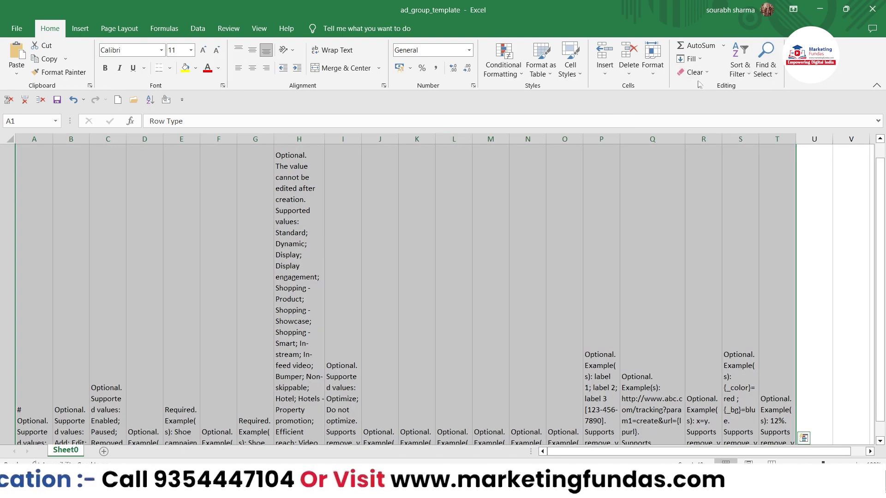
left_click(654, 69)
left_click(655, 73)
left_click(656, 73)
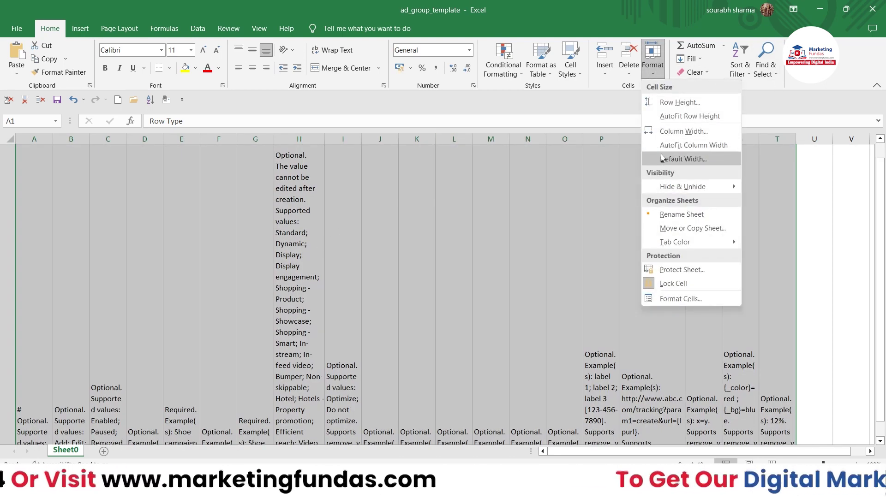
left_click(677, 134)
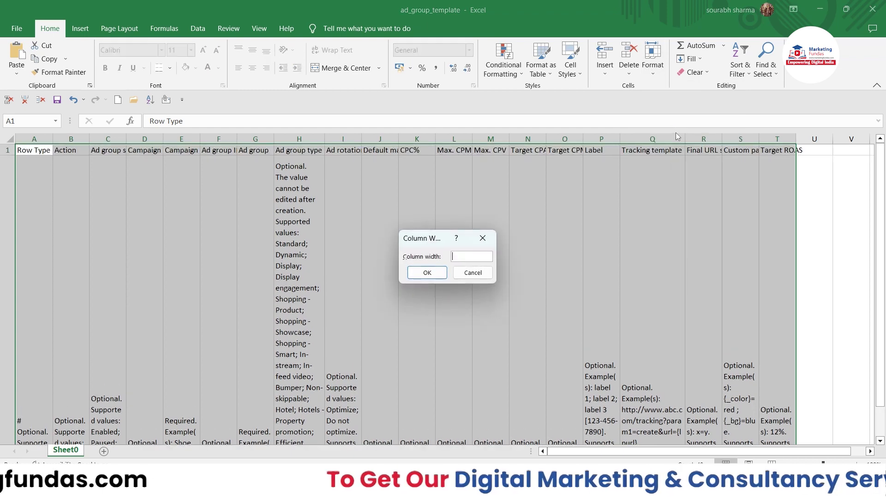
left_click(473, 272)
left_click(653, 72)
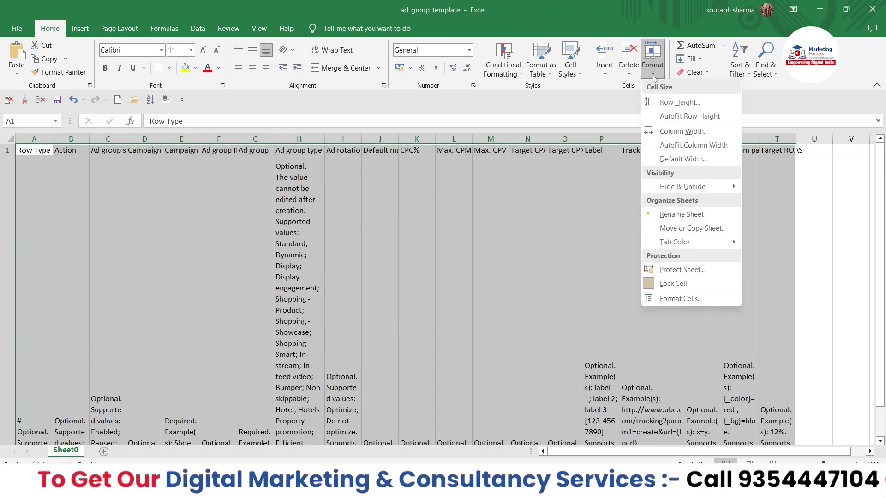
left_click(693, 144)
left_click(182, 121)
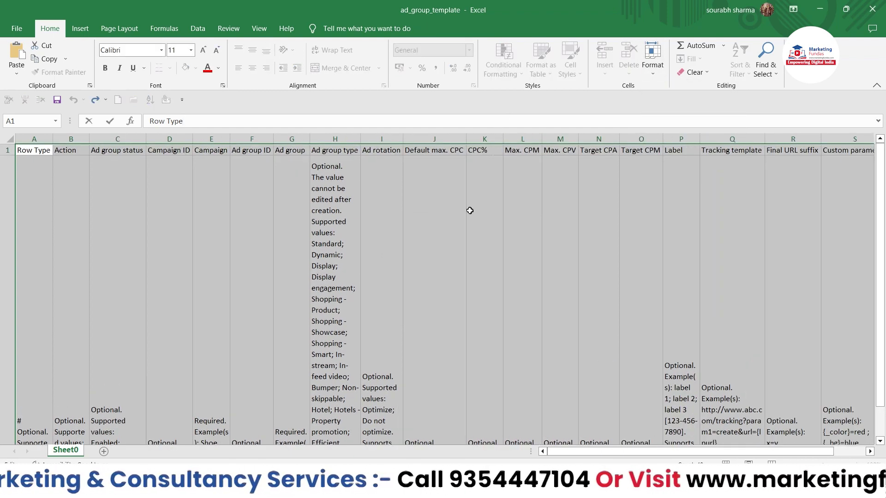
left_click(453, 244)
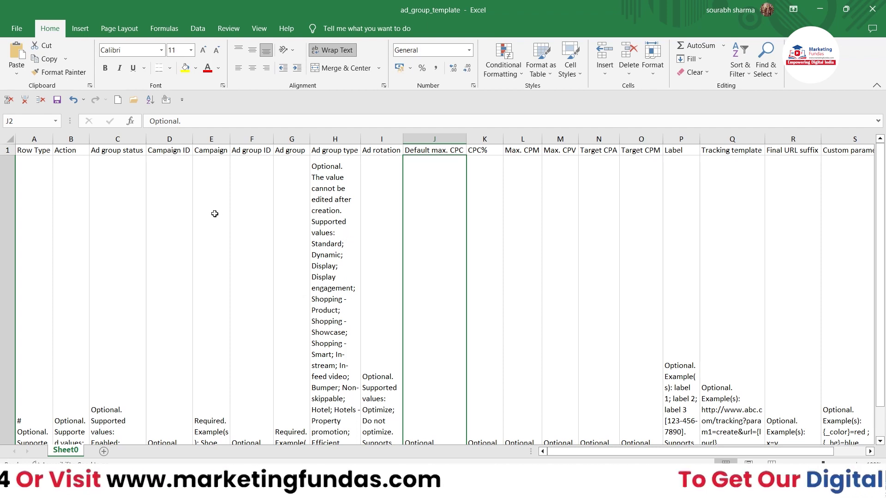
- Review the template's column notes, then close ad_group_template.xlsx to get the save prompt
scroll(265, 255, "down", 1)
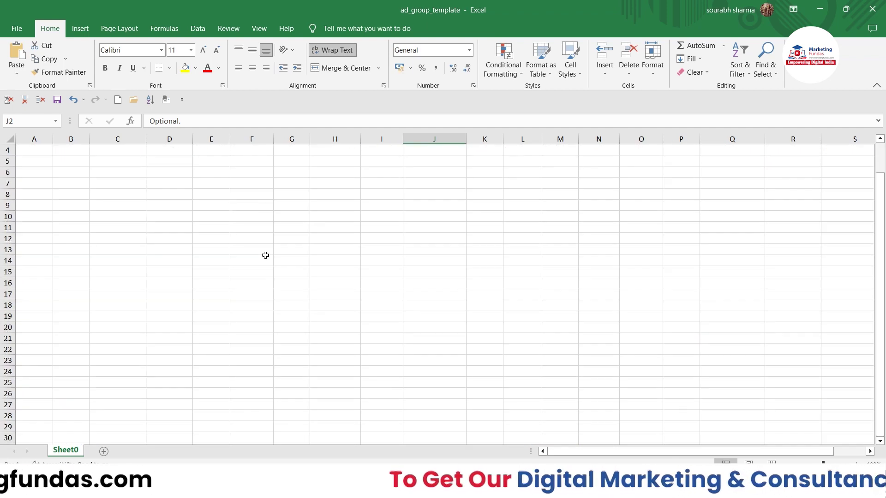
scroll(265, 255, "up", 1)
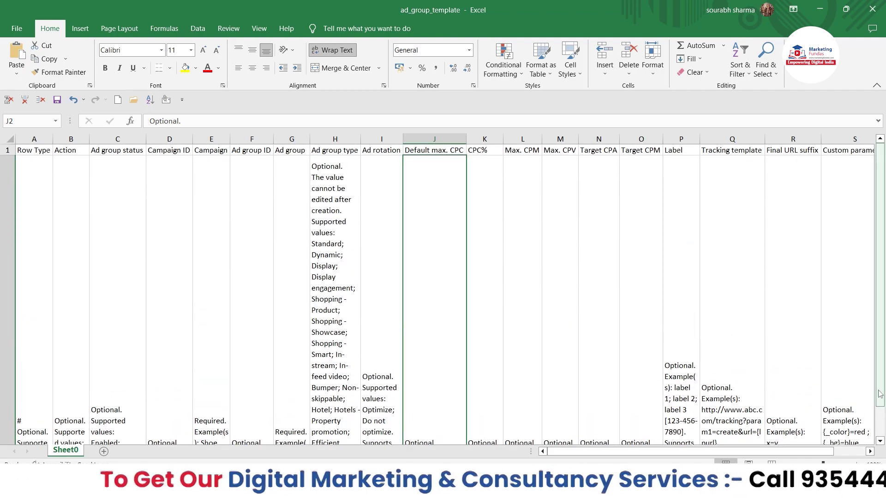
left_click_drag(879, 400, 829, 413)
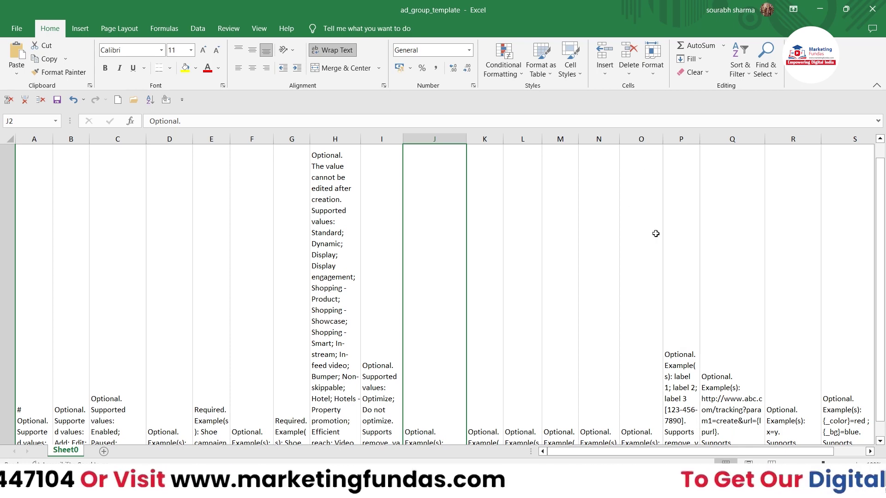
left_click(872, 8)
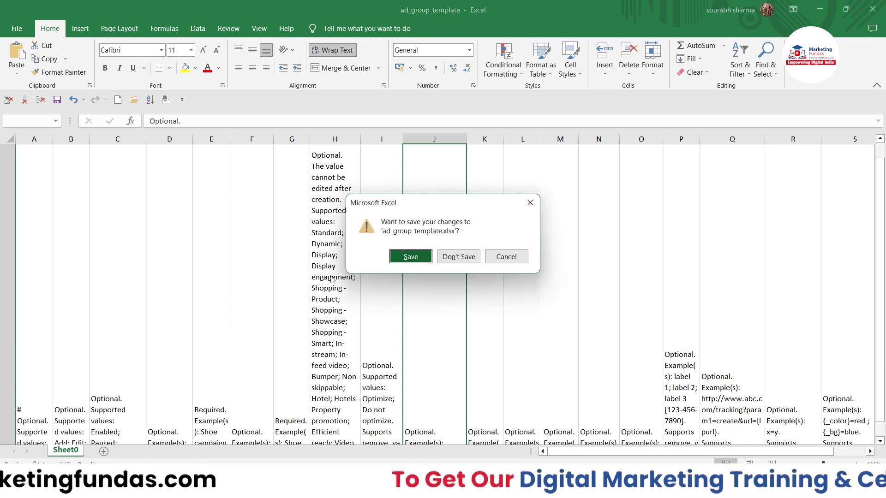
- Discard the ad group template changes and download the Campaign template as CSV
left_click(454, 257)
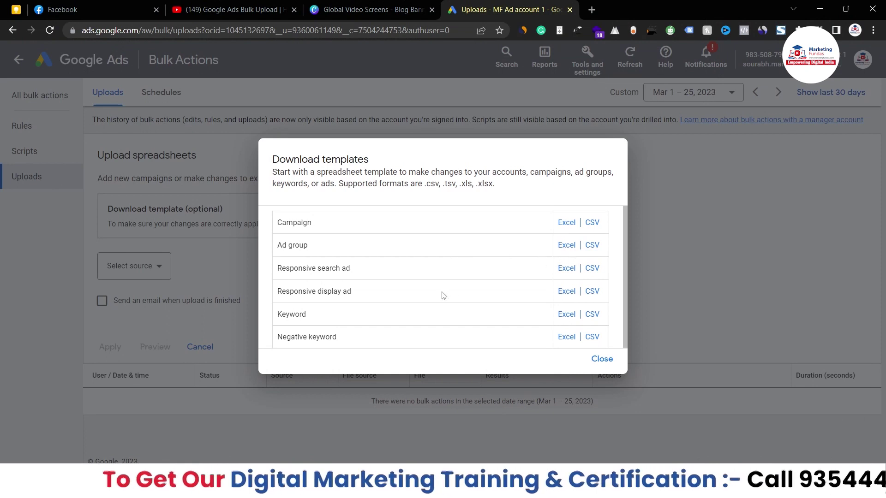
left_click(593, 223)
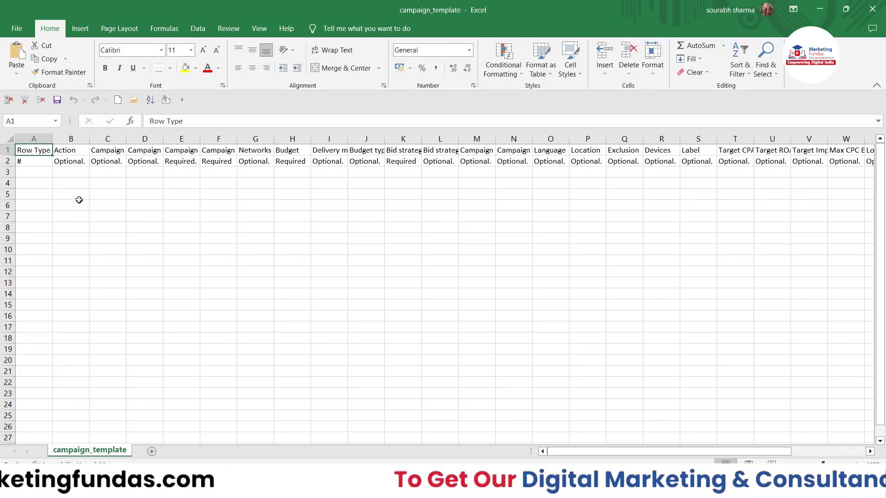
- Select the campaign template's header data and AutoFit its column widths
key("ctrl+shift+End")
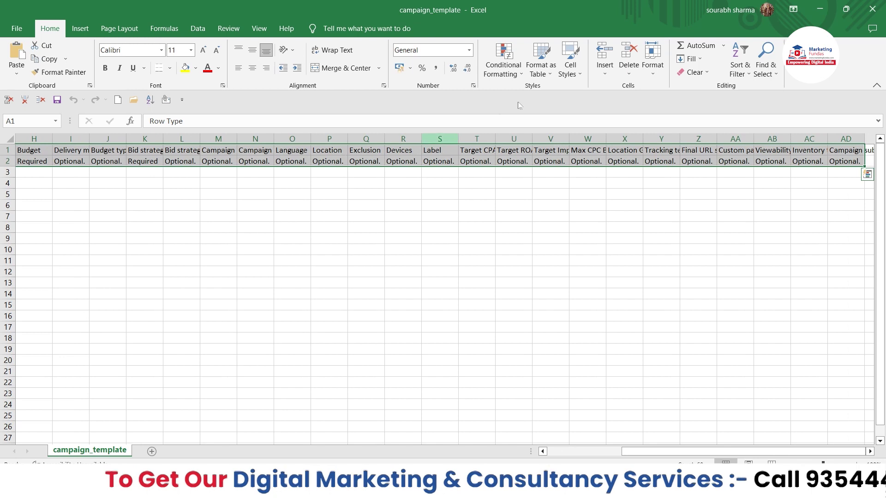
left_click(654, 76)
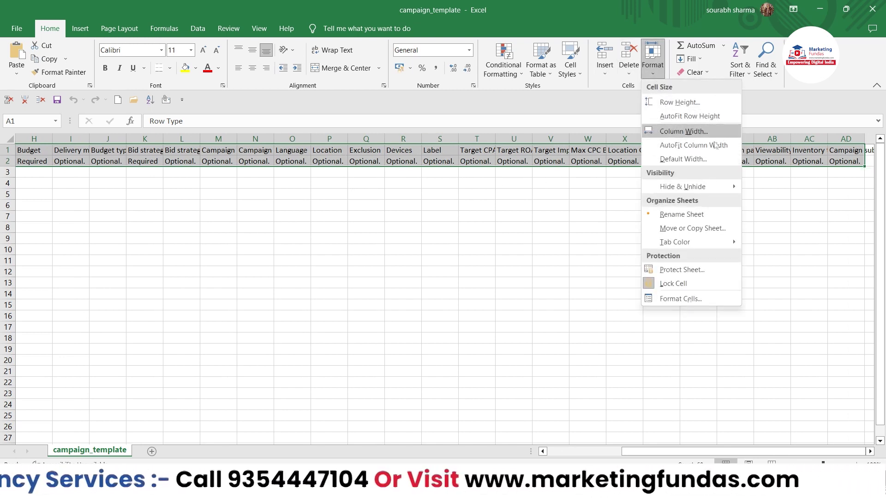
left_click(674, 144)
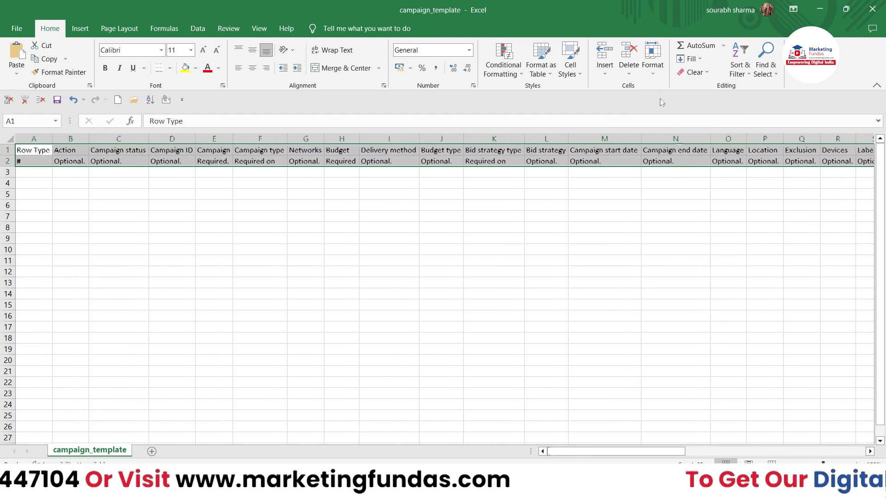
left_click(292, 329)
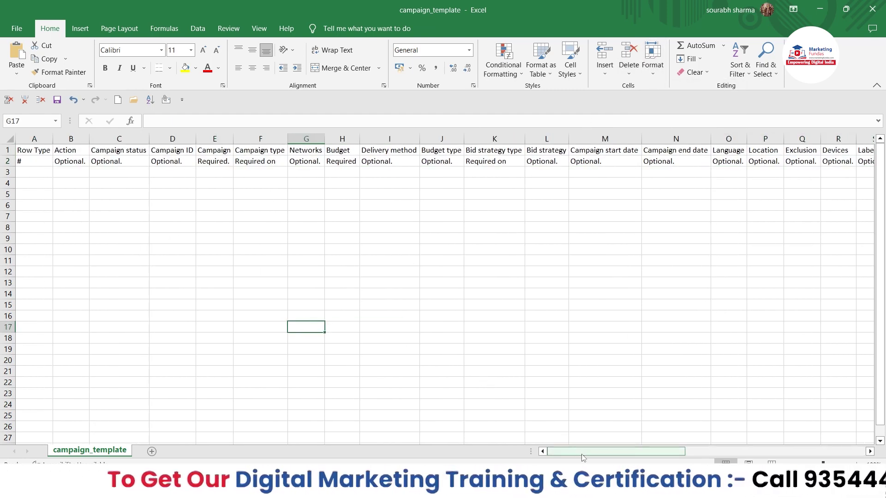
- Widen columns A, B and C further, then close campaign_template
left_click_drag(52, 138, 111, 141)
left_click_drag(172, 139, 189, 139)
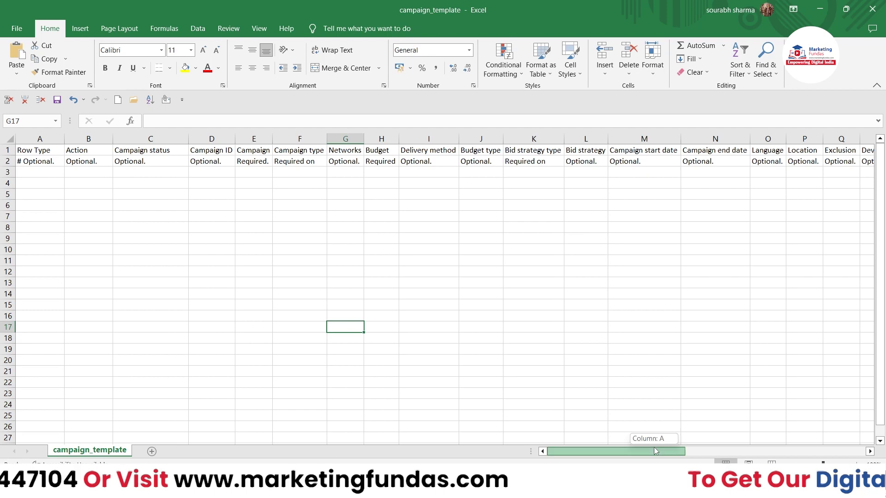
left_click_drag(655, 451, 870, 418)
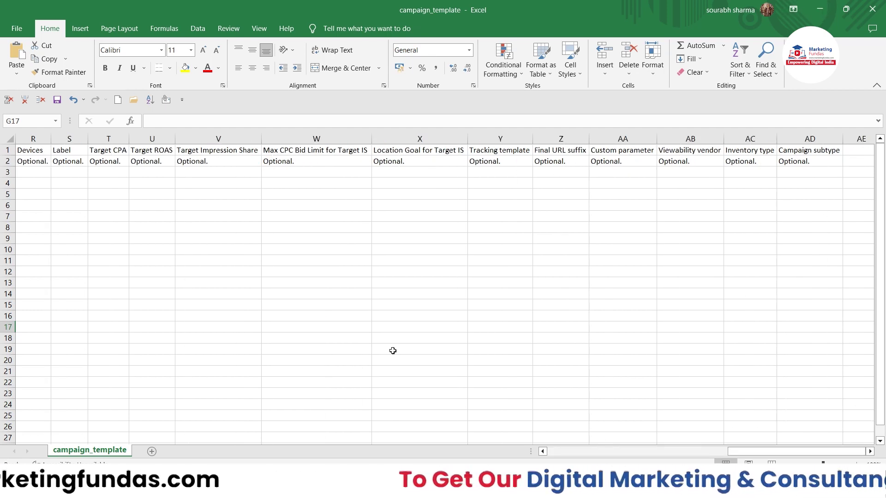
left_click(871, 9)
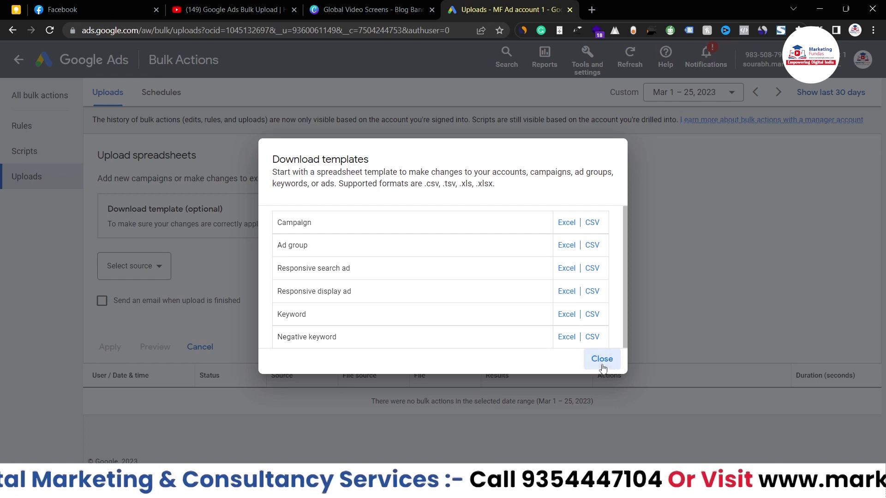
- Set the upload source to Upload a file and attach campaign_template.csv from Downloads
left_click(601, 359)
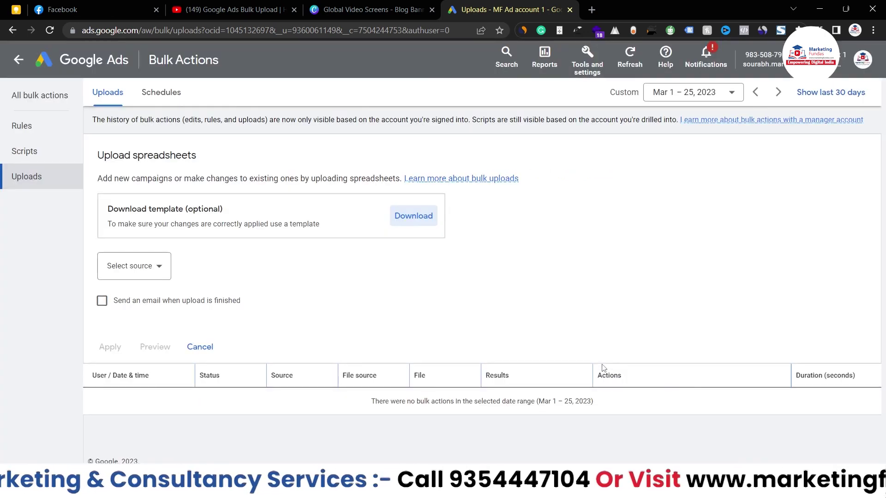
left_click(142, 268)
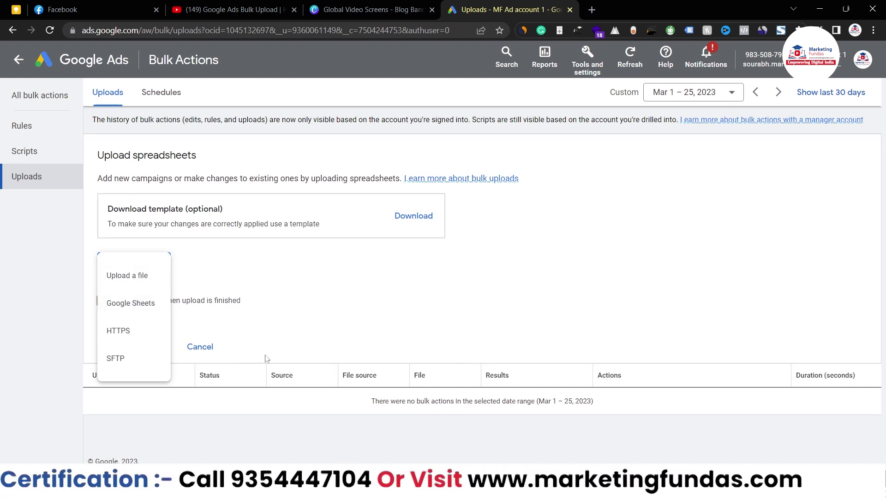
left_click(113, 278)
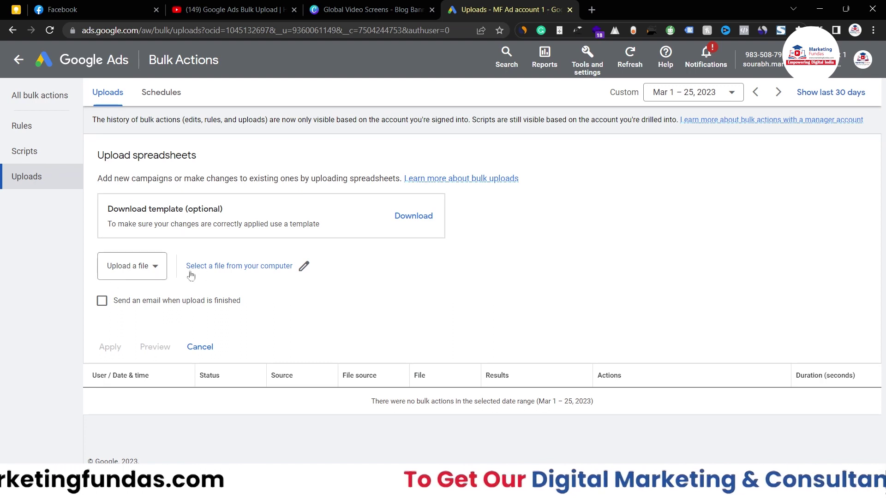
left_click(241, 269)
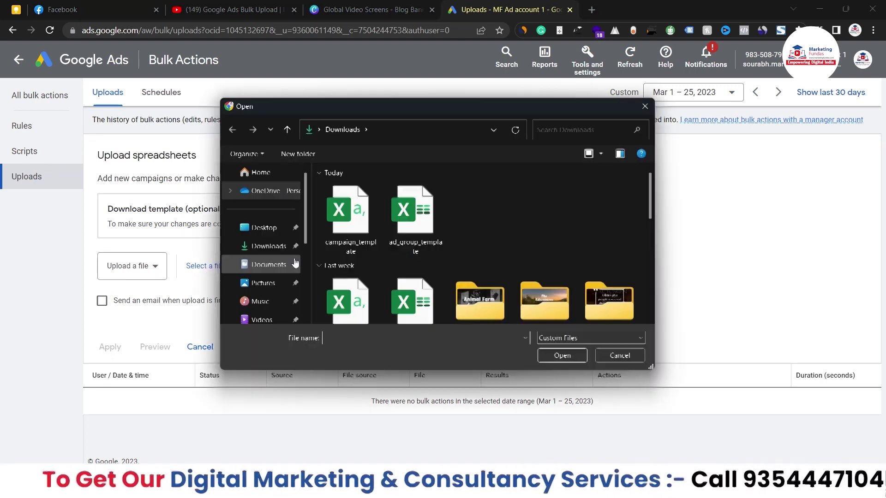
left_click(344, 215)
left_click(561, 355)
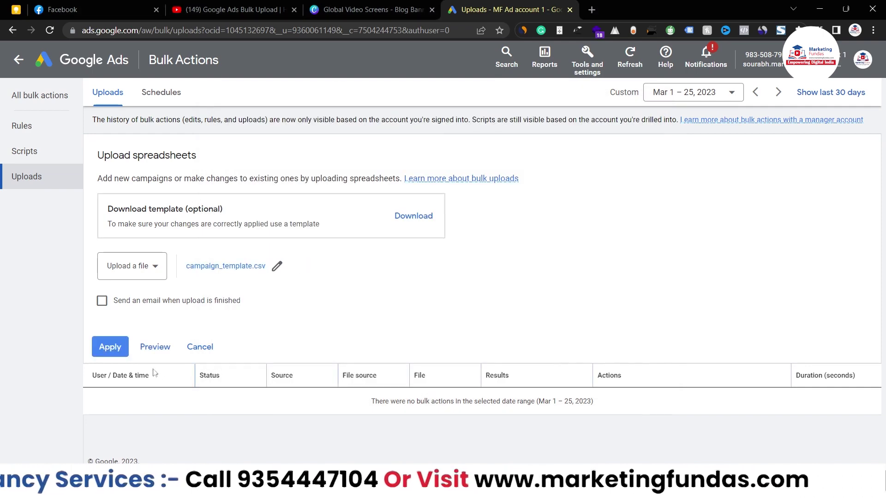
- Apply the campaign_template.csv upload and return to the Bulk Actions Uploads history
left_click(116, 353)
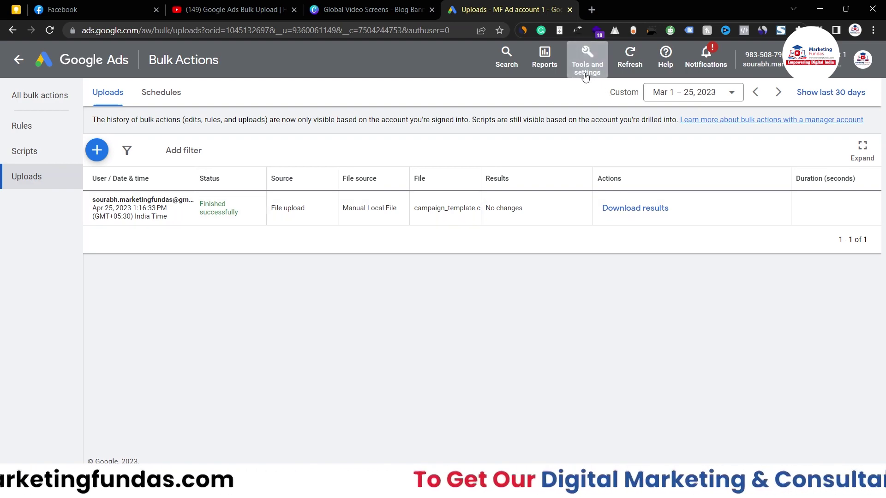
left_click(587, 58)
left_click(353, 223)
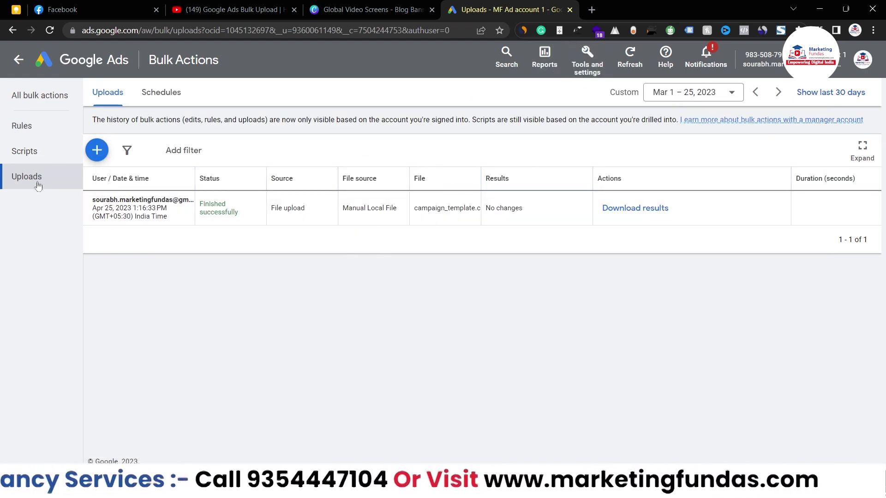
- Start a new upload and check the Select source options without choosing one
left_click(91, 147)
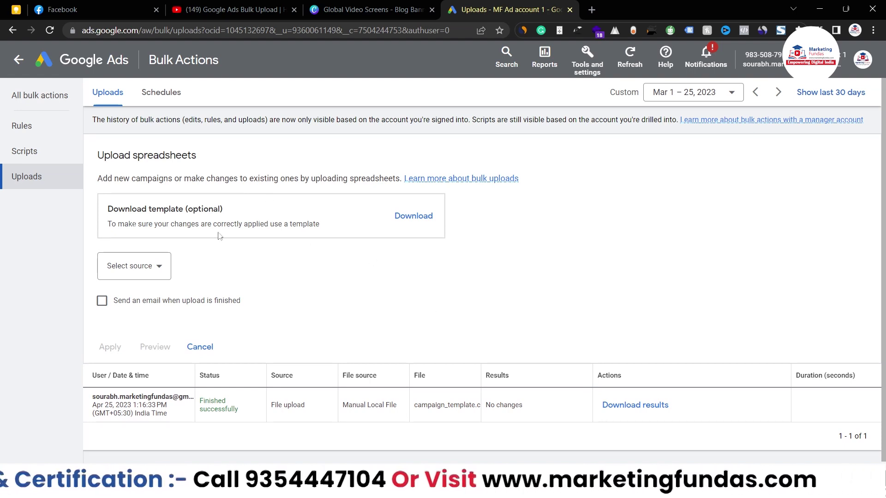
left_click(138, 266)
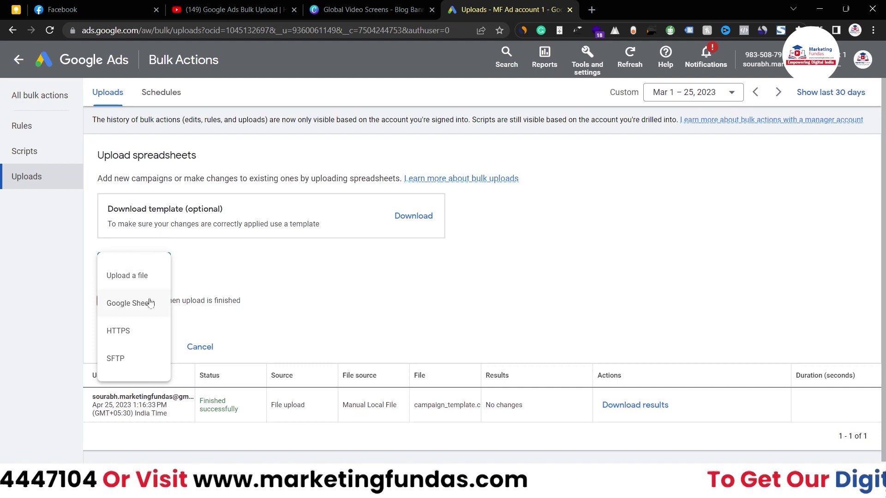
left_click(298, 293)
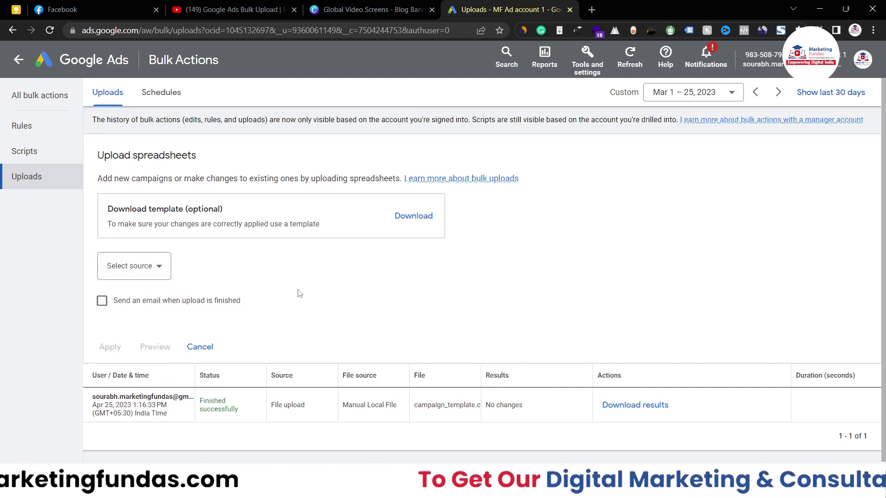